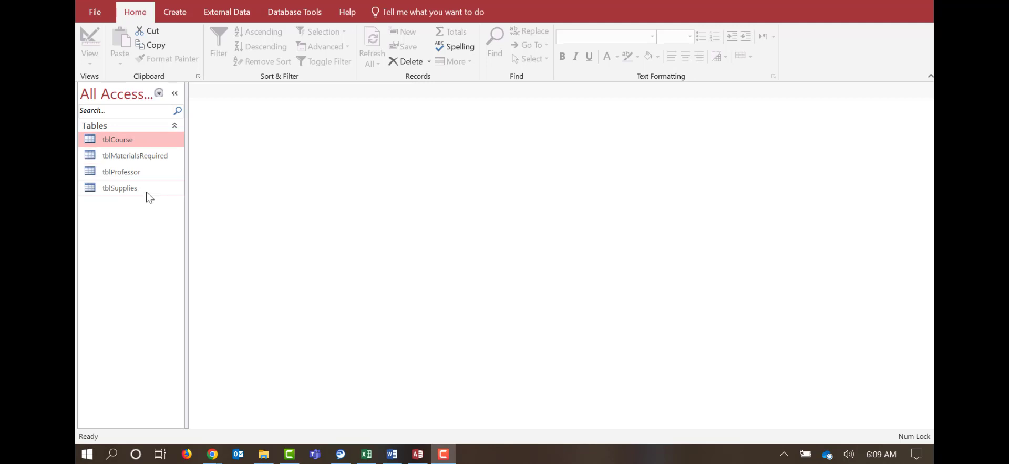
Create a new query in Design view containing tblCourse, tblMaterialsRequired, tblProfessor and tblSupplies
{"action": "left_click", "coordinate": [180, 13]}
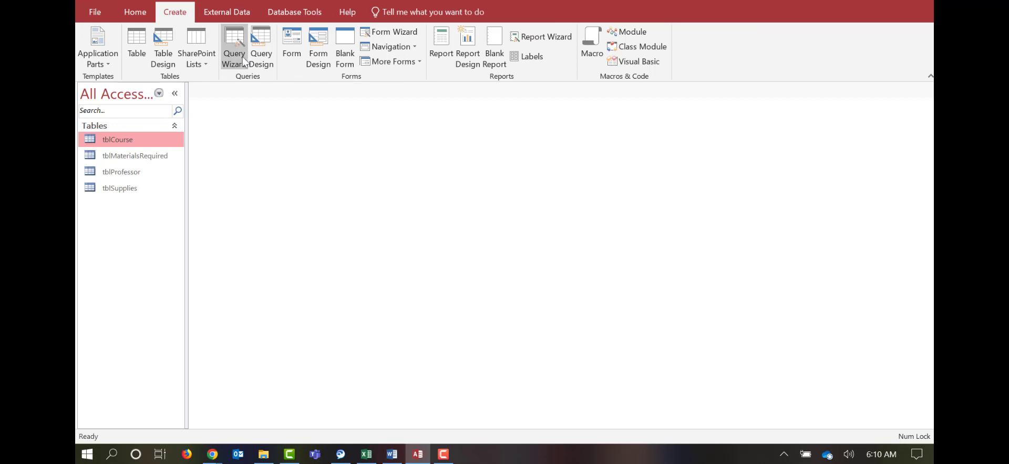
{"action": "left_click", "coordinate": [263, 41]}
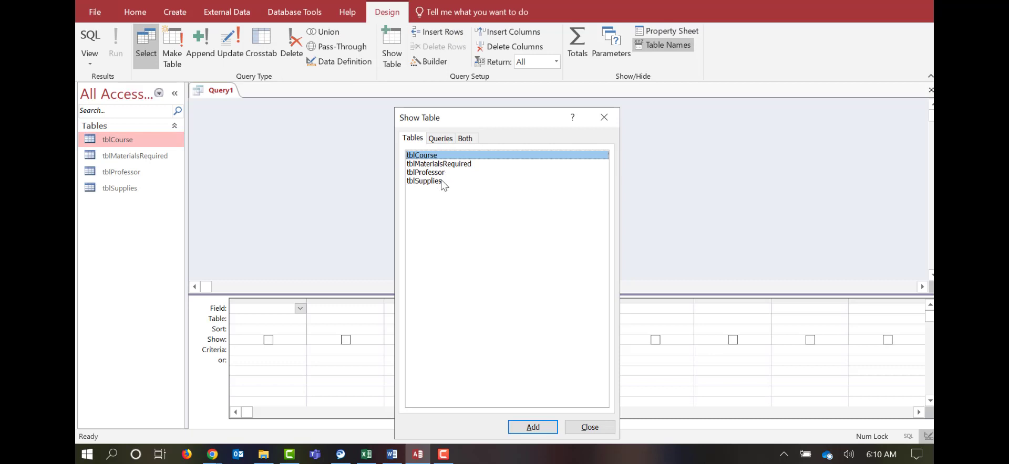
{"action": "left_click", "coordinate": [441, 181], "text": "shift"}
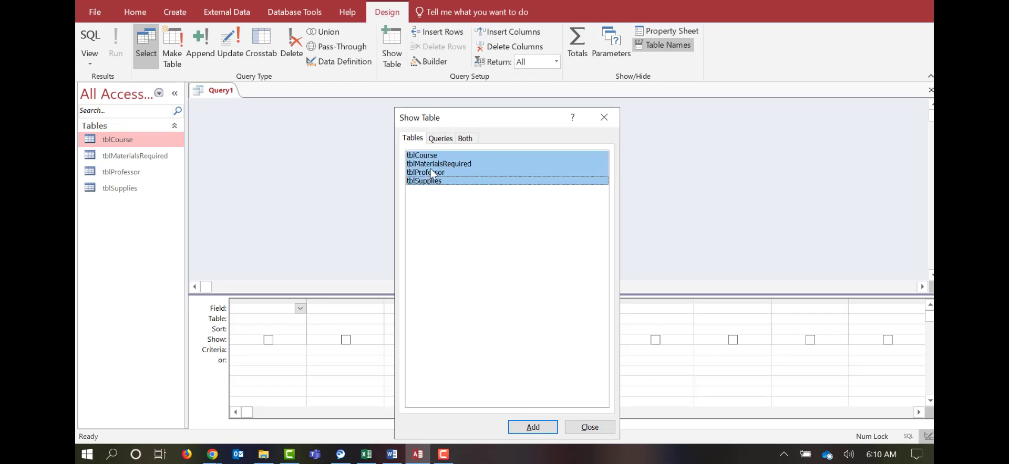
{"action": "left_click", "coordinate": [529, 431]}
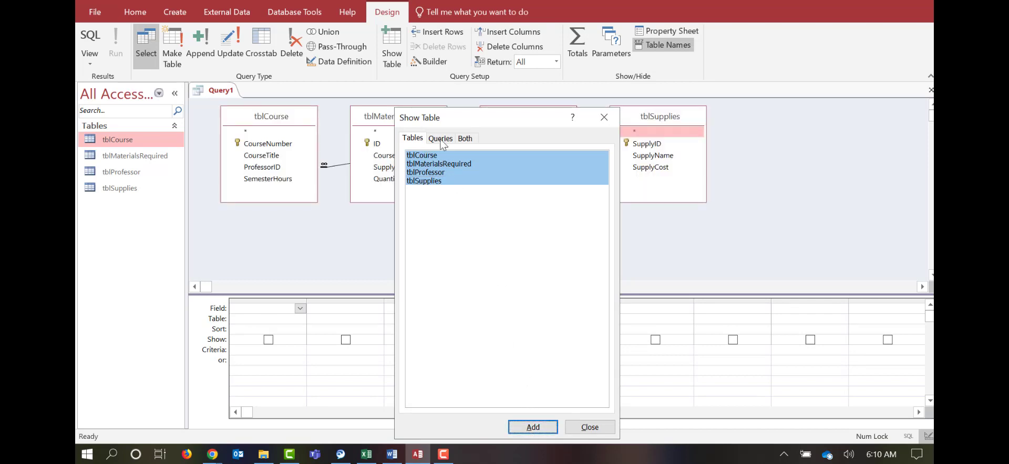
{"action": "left_click", "coordinate": [590, 428]}
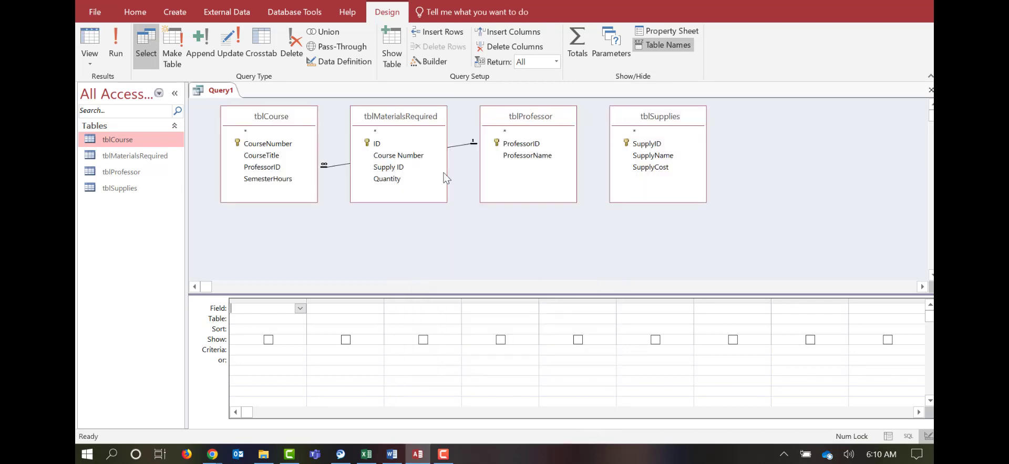
Rearrange the query's tables so tblProfessor sits beside tblCourse, followed by tblSupplies and tblMaterialsRequired
{"action": "left_click_drag", "start_coordinate": [407, 118], "coordinate": [796, 103]}
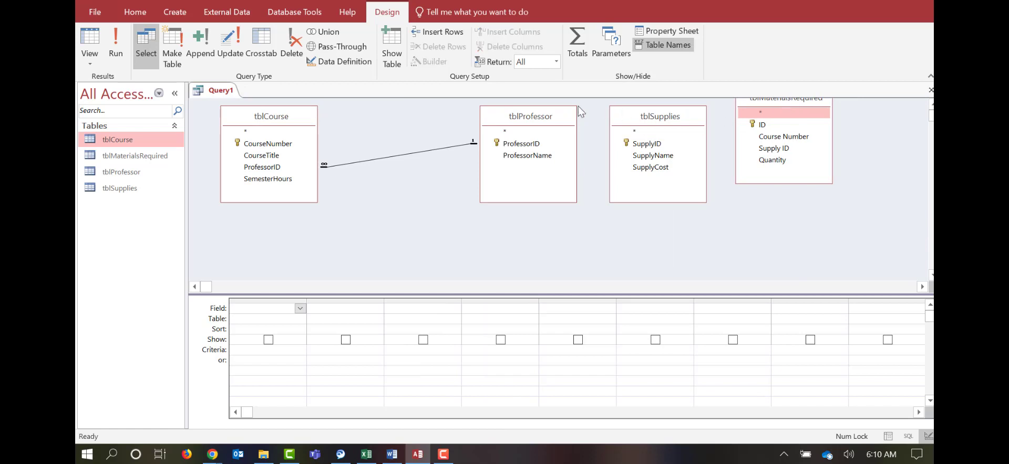
{"action": "left_click_drag", "start_coordinate": [540, 119], "coordinate": [420, 125]}
{"action": "left_click_drag", "start_coordinate": [673, 120], "coordinate": [607, 125]}
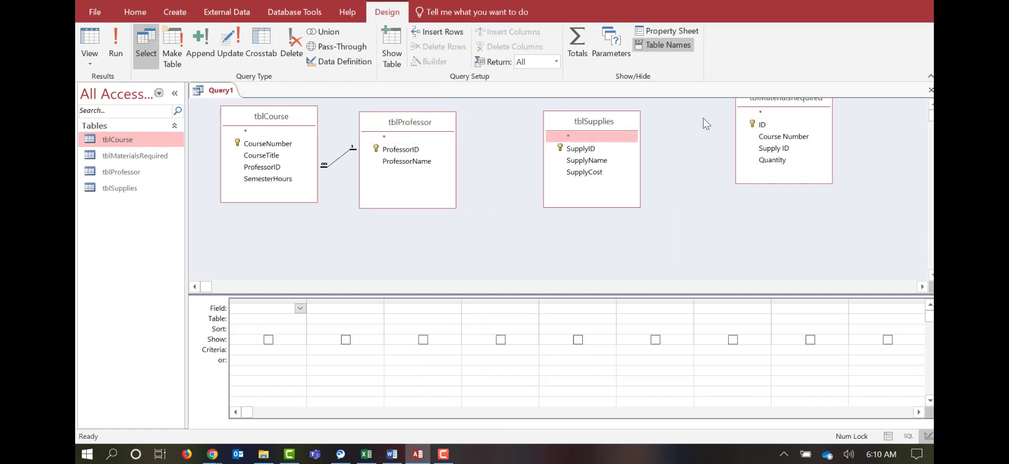
{"action": "left_click_drag", "start_coordinate": [776, 107], "coordinate": [748, 122]}
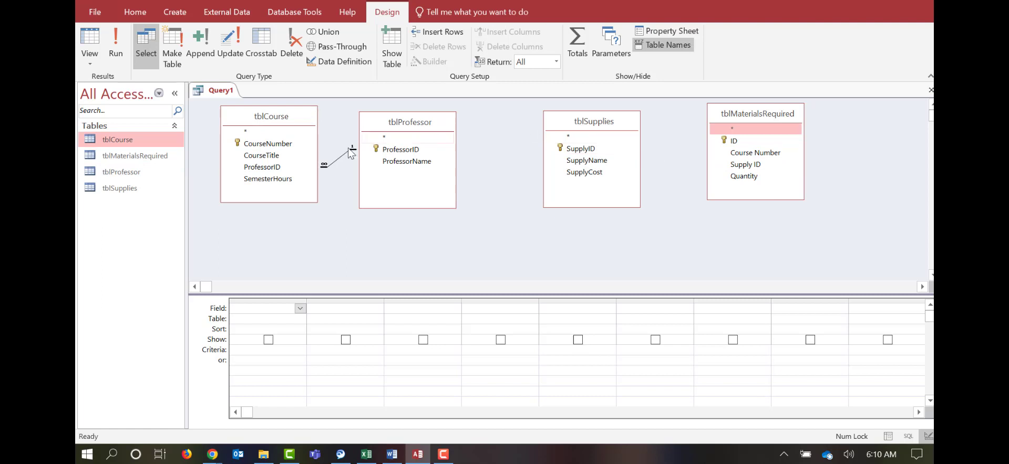
Add CourseNumber and CourseTitle from tblCourse, and ProfessorID and ProfessorName from tblProfessor, to the query grid
{"action": "double_click", "coordinate": [254, 145]}
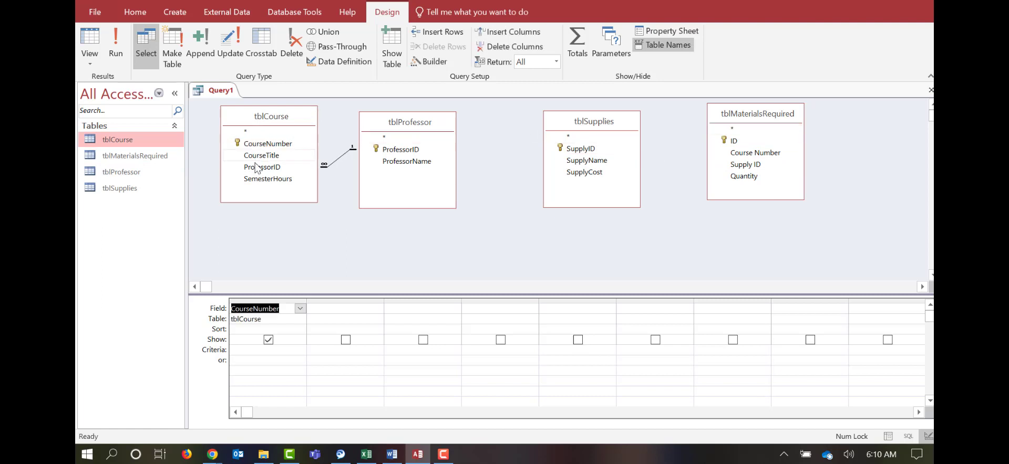
{"action": "double_click", "coordinate": [259, 155]}
{"action": "double_click", "coordinate": [402, 149]}
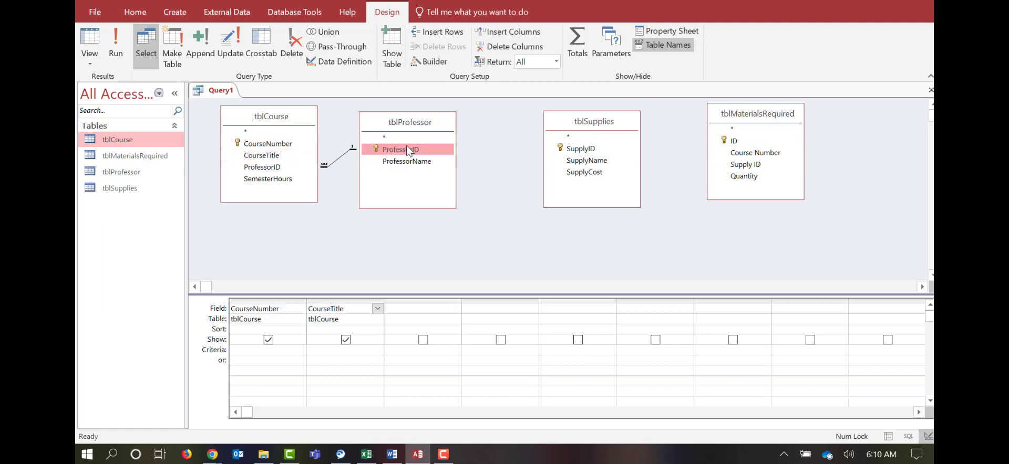
{"action": "double_click", "coordinate": [407, 163]}
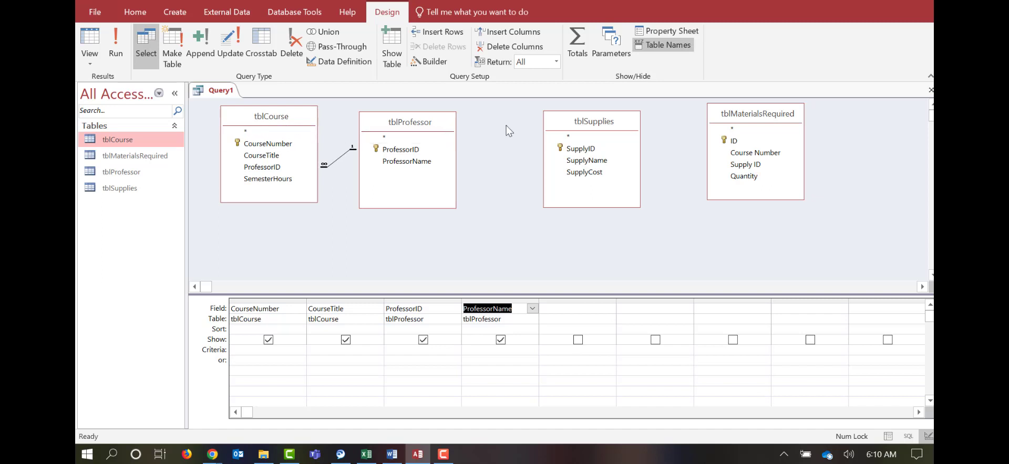
Remove the unused tblSupplies and tblMaterialsRequired tables from the query design
{"action": "right_click", "coordinate": [626, 126]}
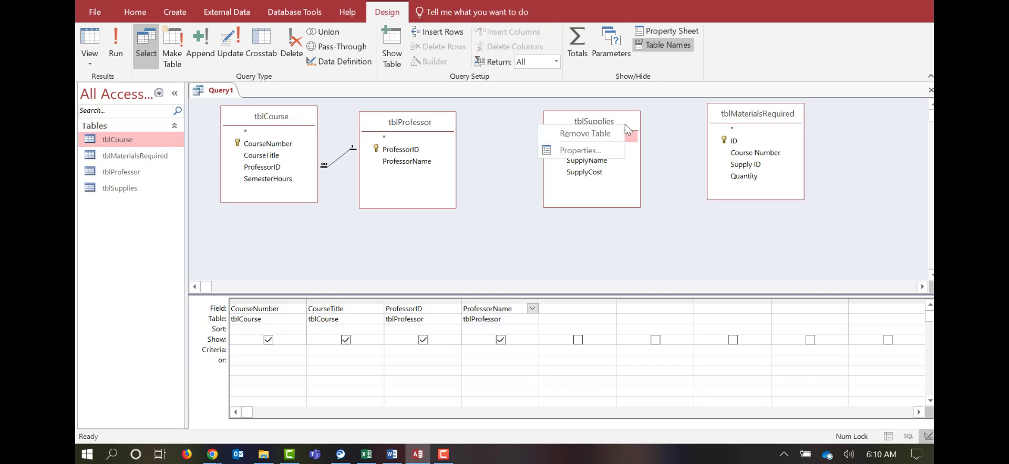
{"action": "left_click", "coordinate": [599, 134]}
{"action": "right_click", "coordinate": [742, 126]}
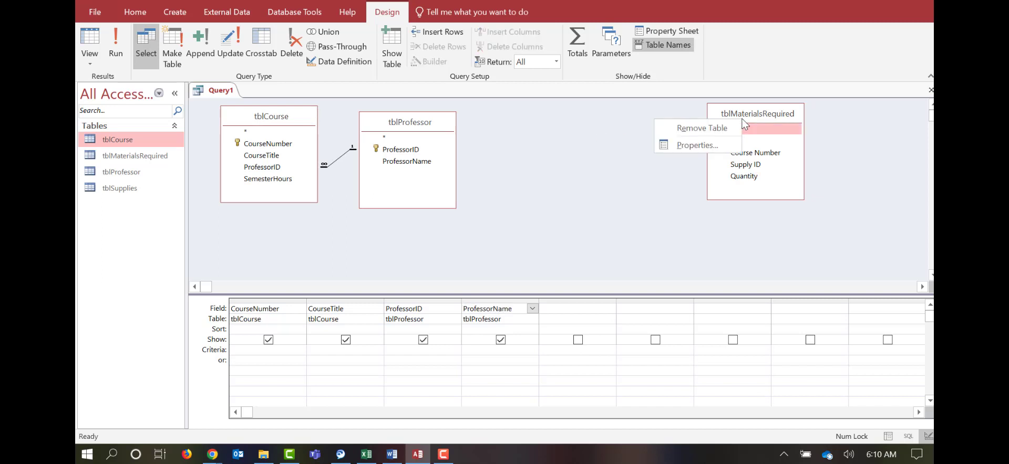
{"action": "left_click", "coordinate": [704, 131]}
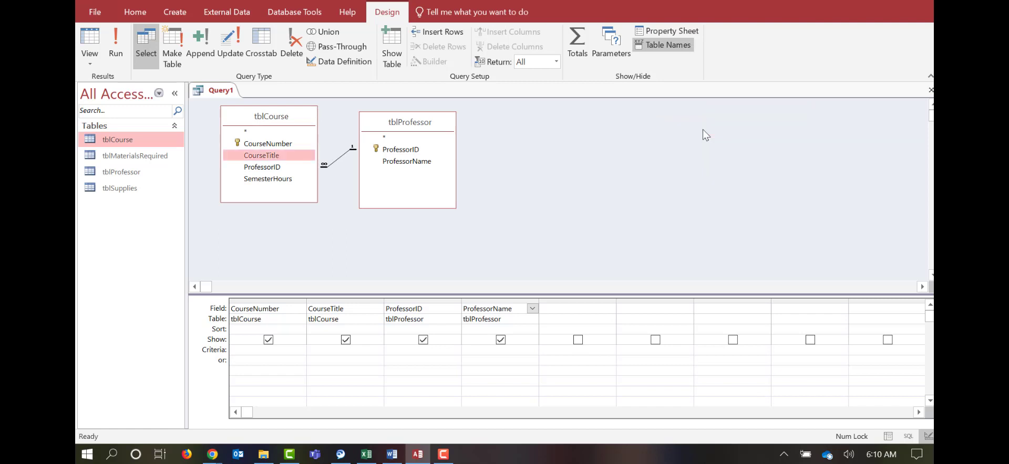
Move tblProfessor farther away from tblCourse, and run the query to review its records before returning to Design view
{"action": "left_click_drag", "start_coordinate": [432, 119], "coordinate": [536, 112]}
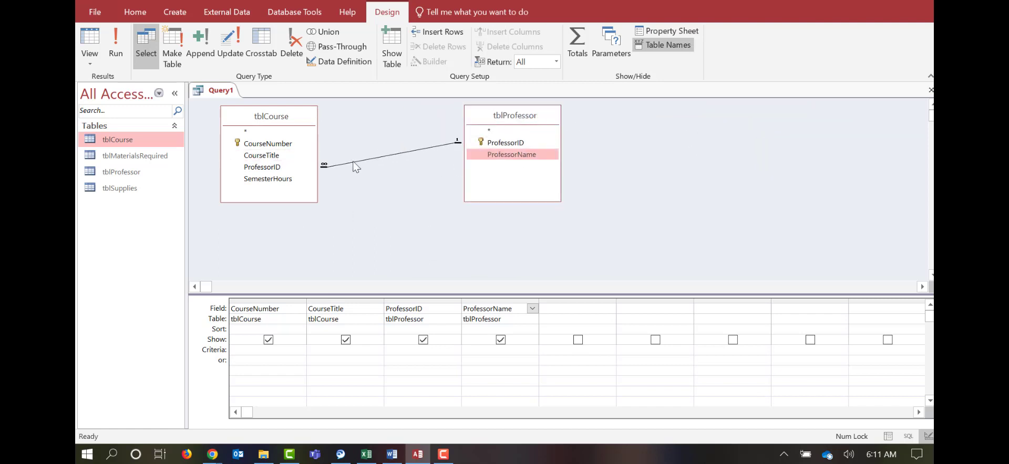
{"action": "left_click", "coordinate": [114, 44]}
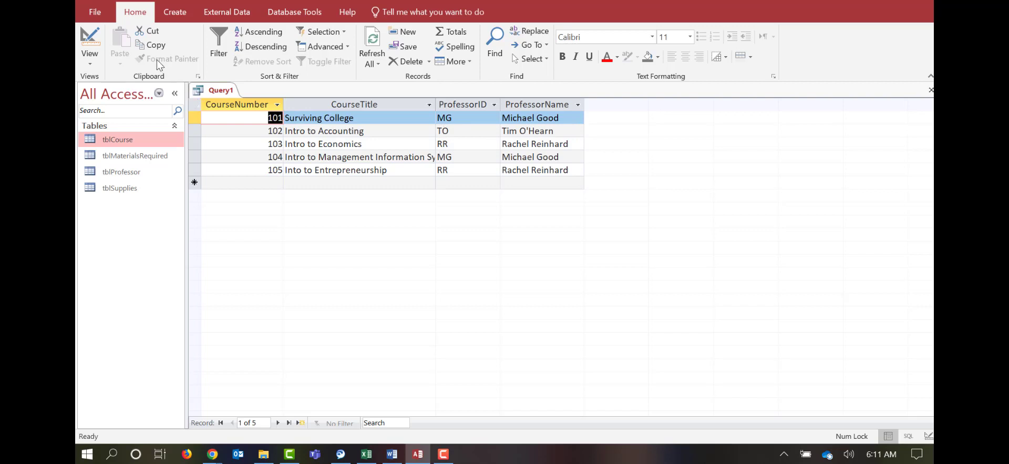
{"action": "left_click", "coordinate": [93, 42]}
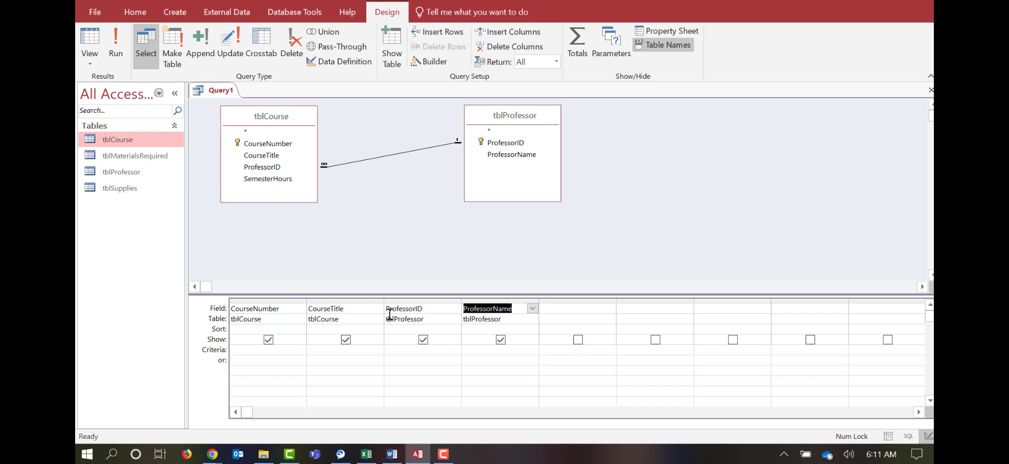
Set the ProfessorID criterion to "MG", and run the query to check the filtered courses before returning to Design view
{"action": "left_click", "coordinate": [398, 346]}
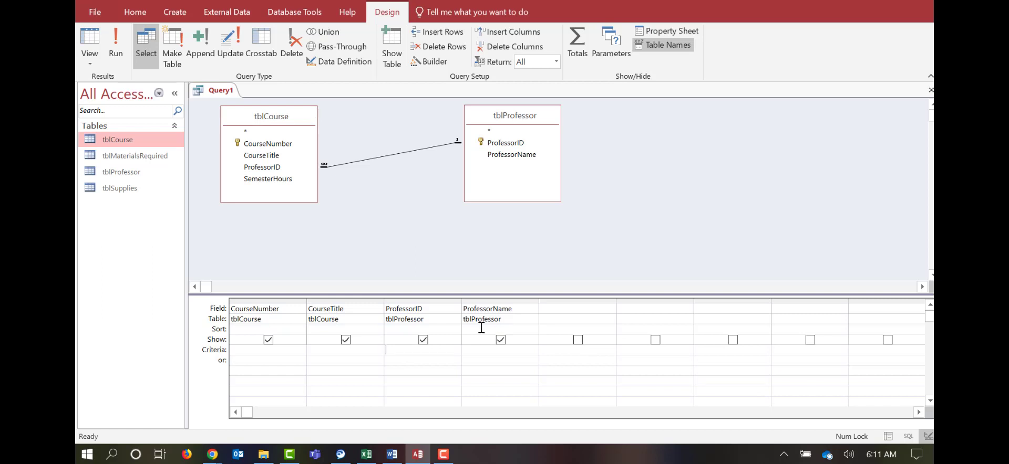
{"action": "type", "text": "\"MG\""}
{"action": "left_click", "coordinate": [121, 46]}
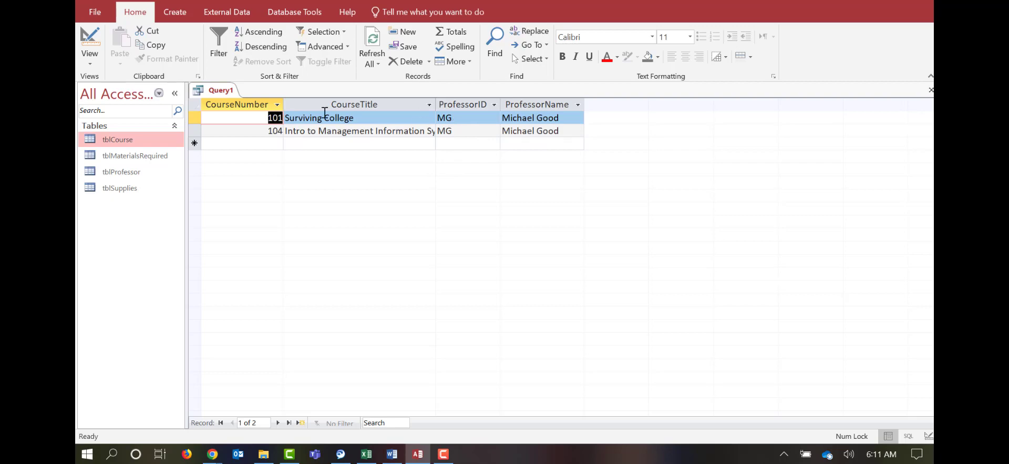
{"action": "left_click", "coordinate": [93, 41]}
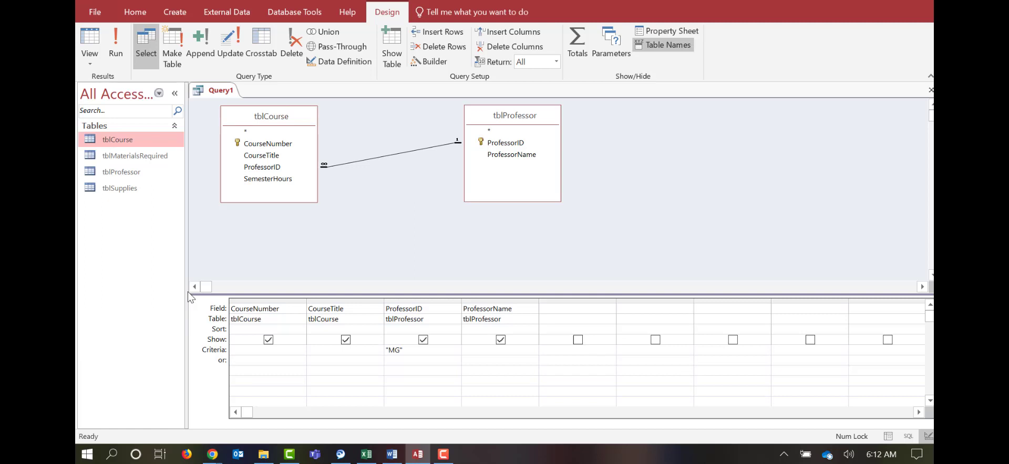
Hide the ProfessorID field from the query output, and run the query to check the displayed columns
{"action": "left_click", "coordinate": [423, 340]}
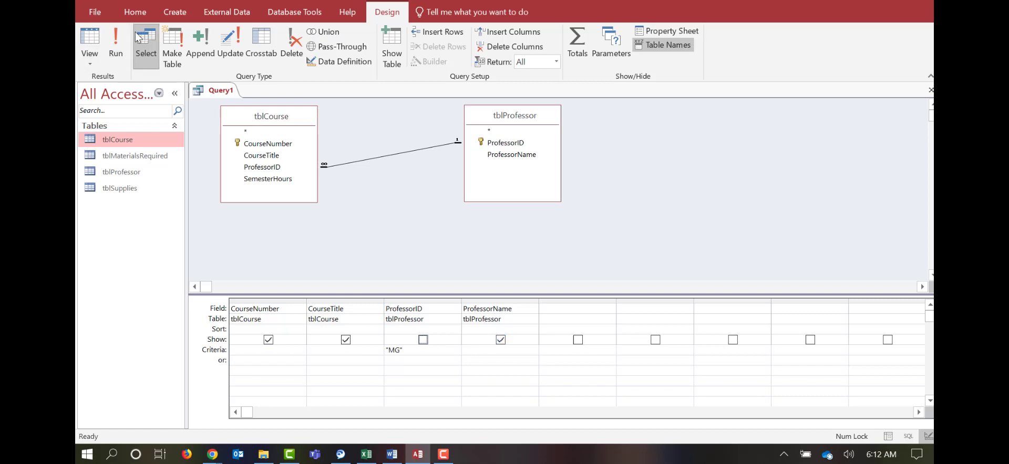
{"action": "left_click", "coordinate": [122, 39]}
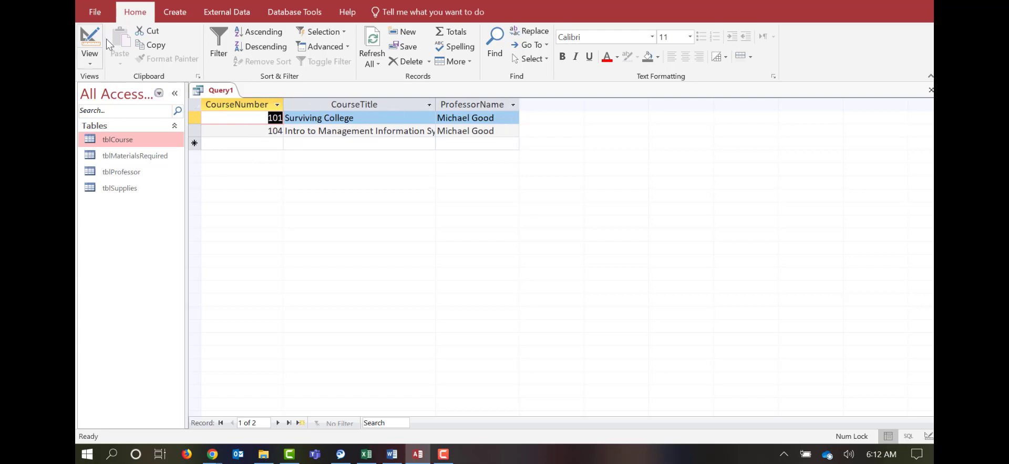
{"action": "left_click", "coordinate": [91, 39]}
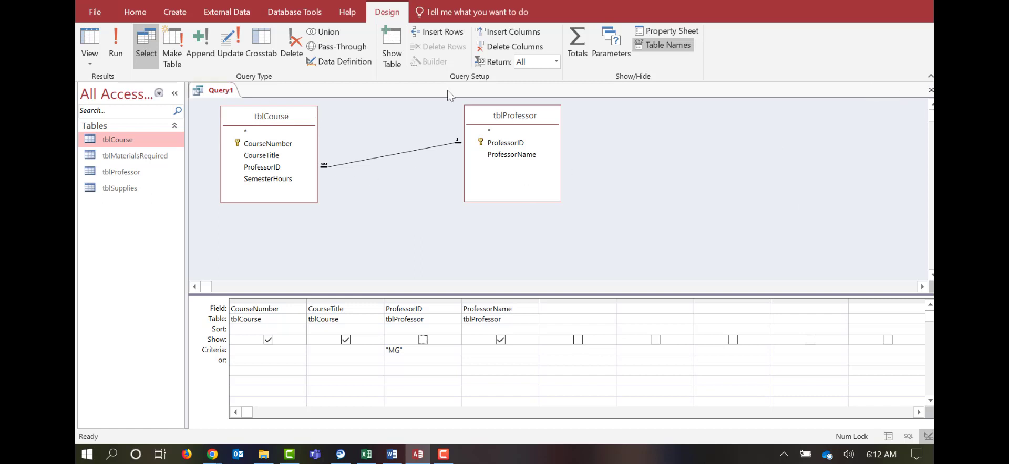
Close the query and save it under the name MG_courses
{"action": "left_click", "coordinate": [930, 90]}
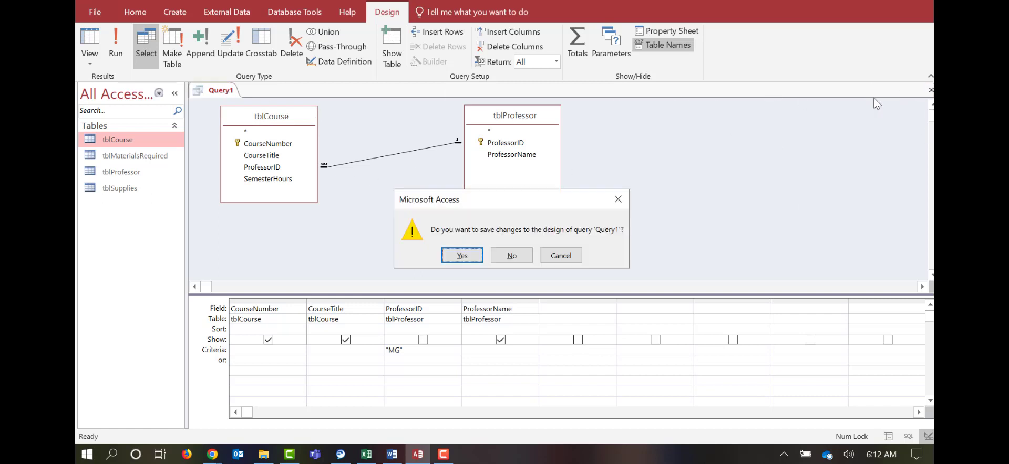
{"action": "left_click", "coordinate": [462, 256]}
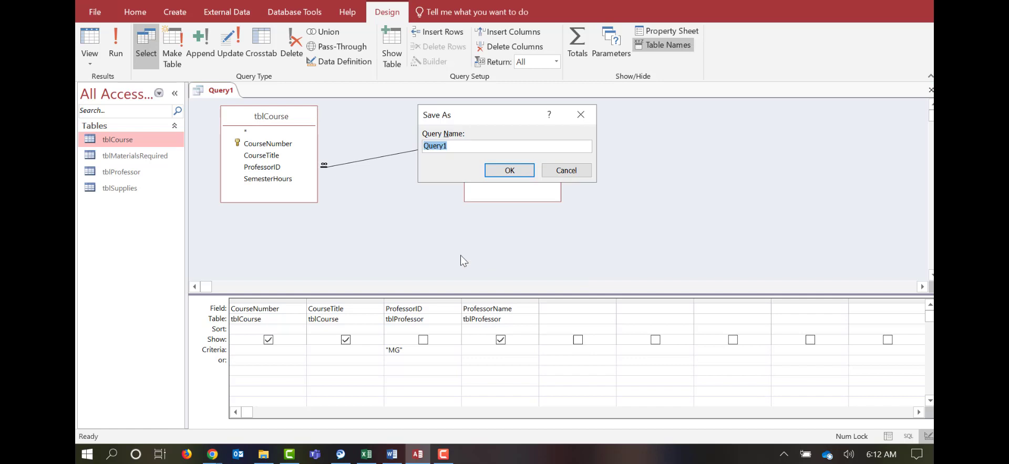
{"action": "type", "text": "MG_courses"}
{"action": "left_click", "coordinate": [512, 170]}
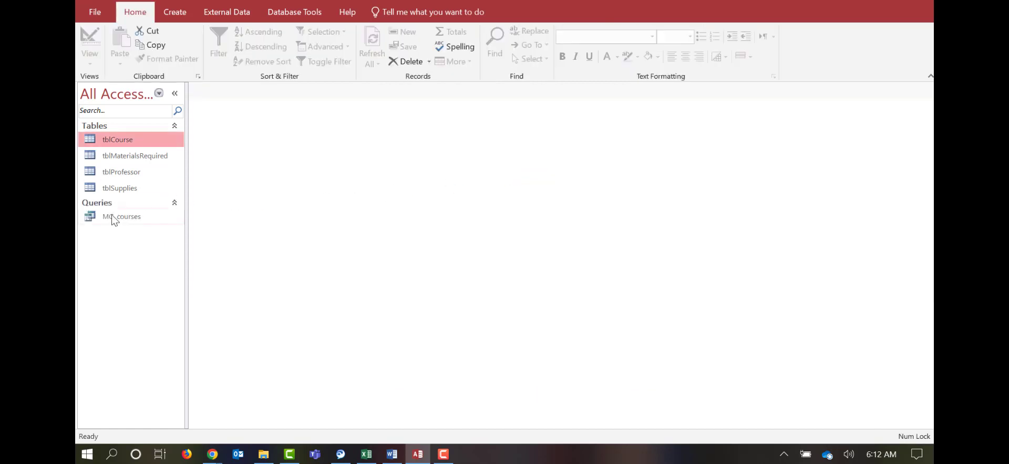